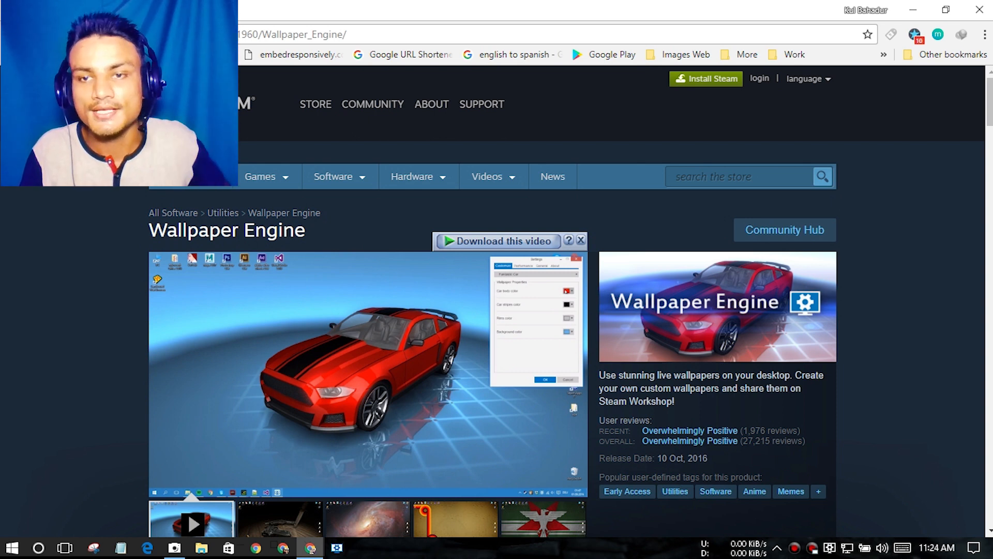
{"action": "scroll", "coordinate": [498, 310], "scroll_direction": "down", "scroll_amount": 5}
{"action": "scroll", "coordinate": [496, 310], "scroll_direction": "down", "scroll_amount": 5}
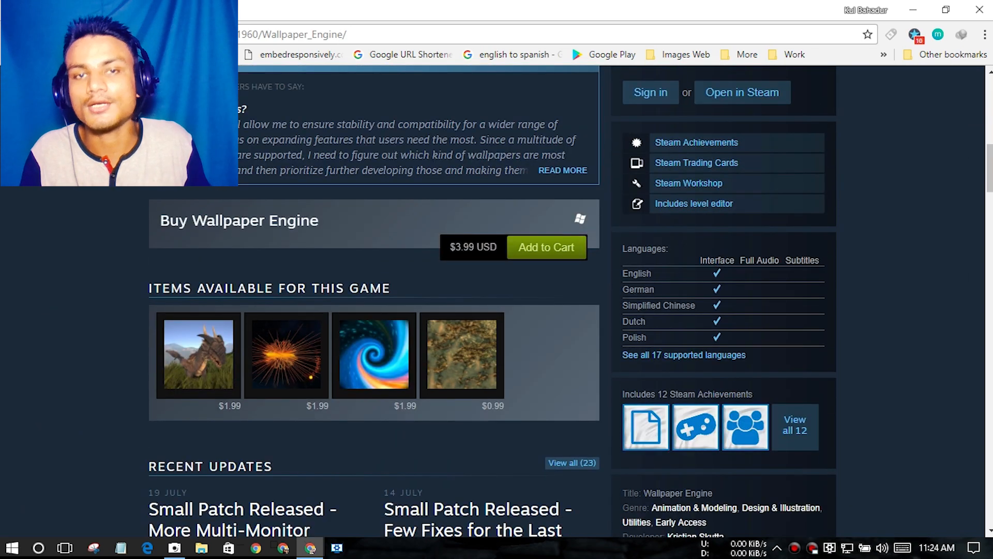
{"action": "scroll", "coordinate": [496, 310], "scroll_direction": "down", "scroll_amount": 1}
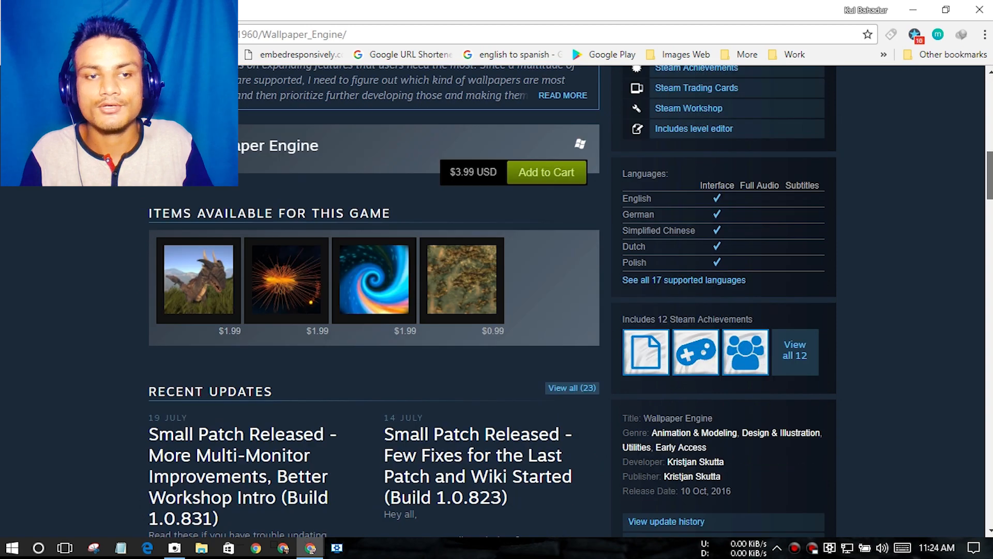
{"action": "scroll", "coordinate": [496, 311], "scroll_direction": "up", "scroll_amount": 3}
{"action": "scroll", "coordinate": [497, 310], "scroll_direction": "up", "scroll_amount": 2}
{"action": "scroll", "coordinate": [496, 310], "scroll_direction": "up", "scroll_amount": 2}
{"action": "scroll", "coordinate": [497, 311], "scroll_direction": "up", "scroll_amount": 2}
{"action": "scroll", "coordinate": [496, 310], "scroll_direction": "up", "scroll_amount": 1}
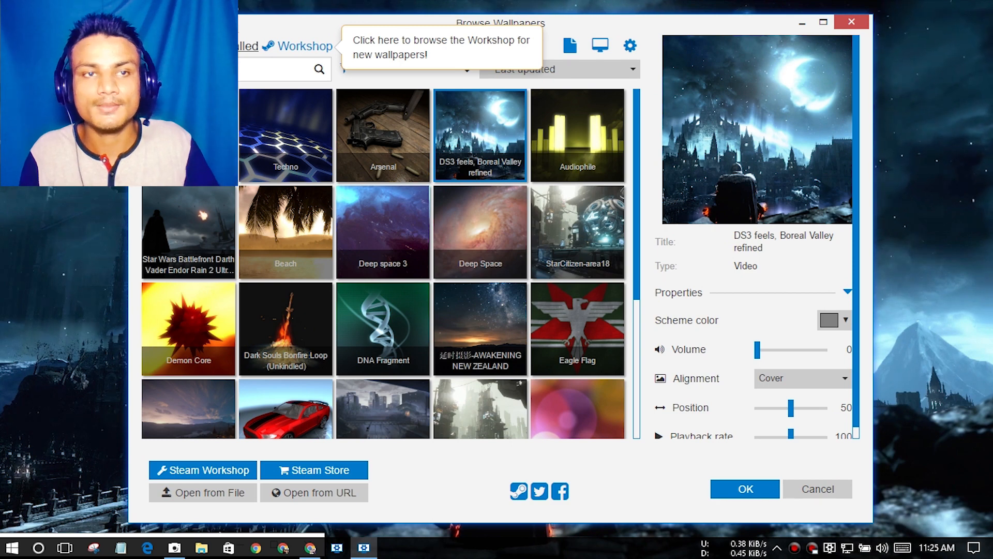
Preview the Dark Souls 3 Kiln of the First Flame wallpaper on the bare desktop.
{"action": "left_click_drag", "start_coordinate": [618, 22], "coordinate": [618, 24]}
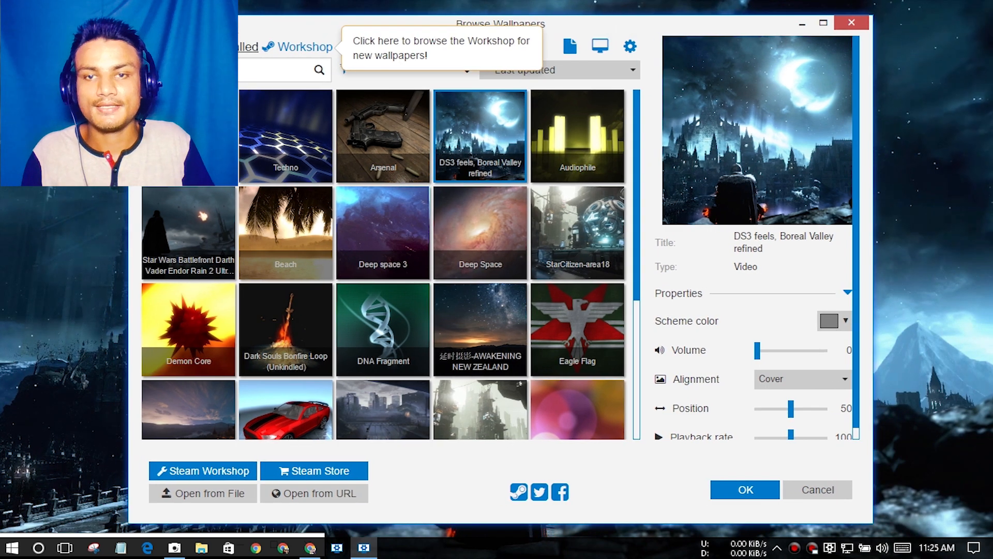
{"action": "scroll", "coordinate": [387, 265], "scroll_direction": "down", "scroll_amount": 1}
{"action": "scroll", "coordinate": [387, 264], "scroll_direction": "down", "scroll_amount": 2}
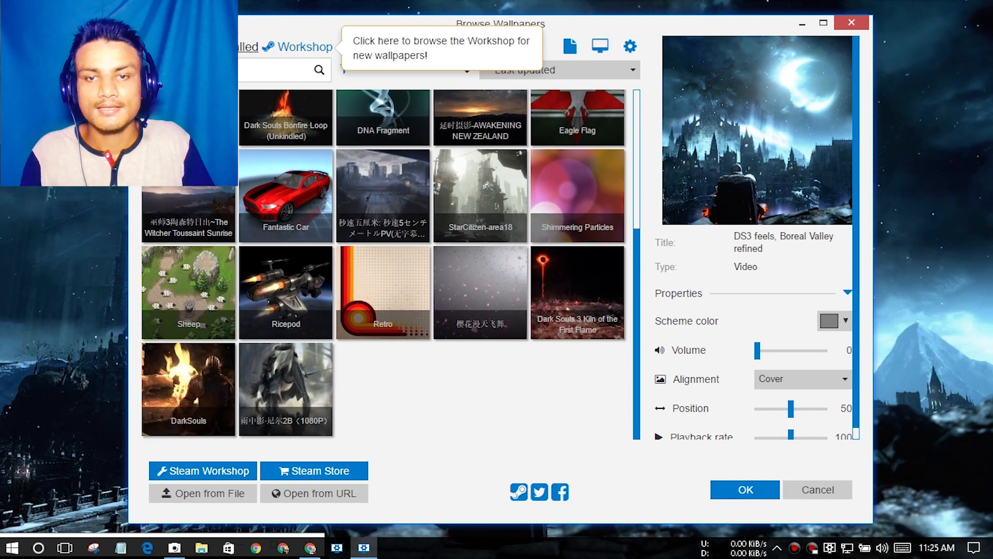
{"action": "left_click", "coordinate": [578, 292]}
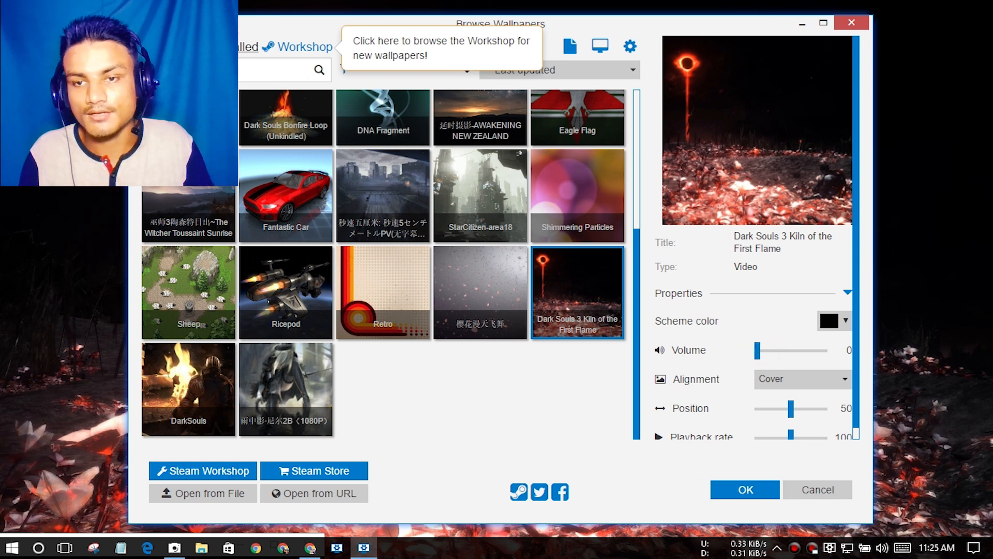
{"action": "left_click", "coordinate": [802, 22]}
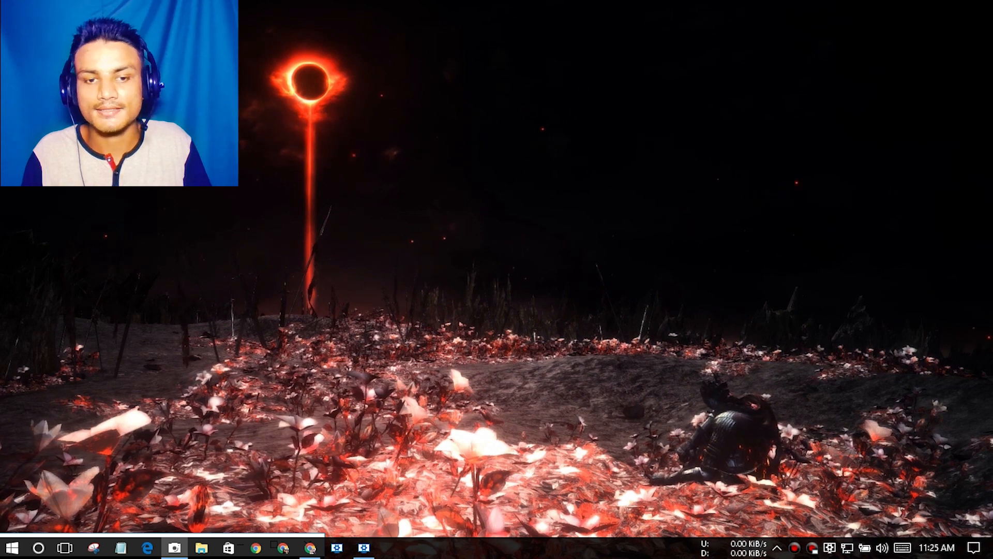
{"action": "left_click", "coordinate": [364, 548]}
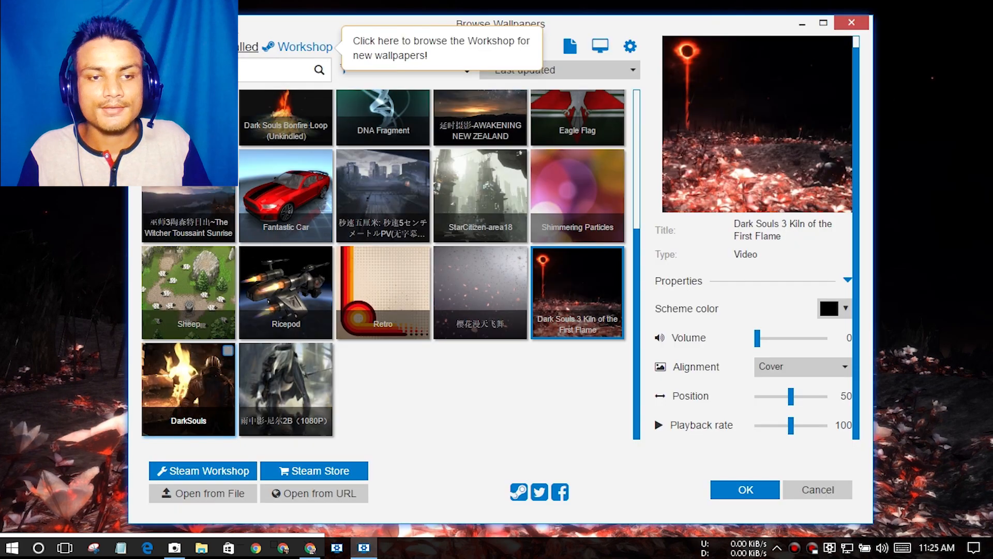
Switch to the DarkSouls bonfire wallpaper and set its volume to 0.
{"action": "left_click", "coordinate": [187, 376]}
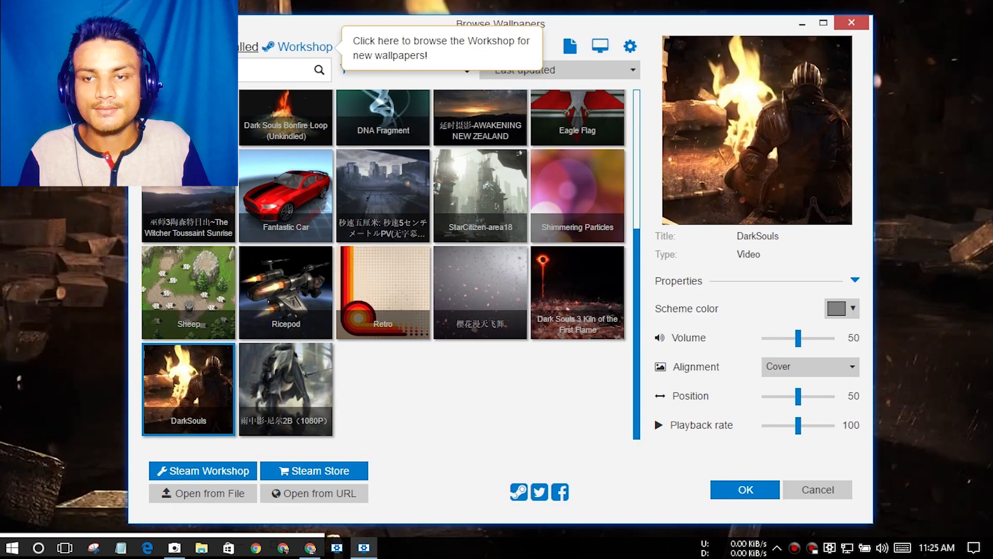
{"action": "left_click_drag", "start_coordinate": [797, 338], "coordinate": [765, 337]}
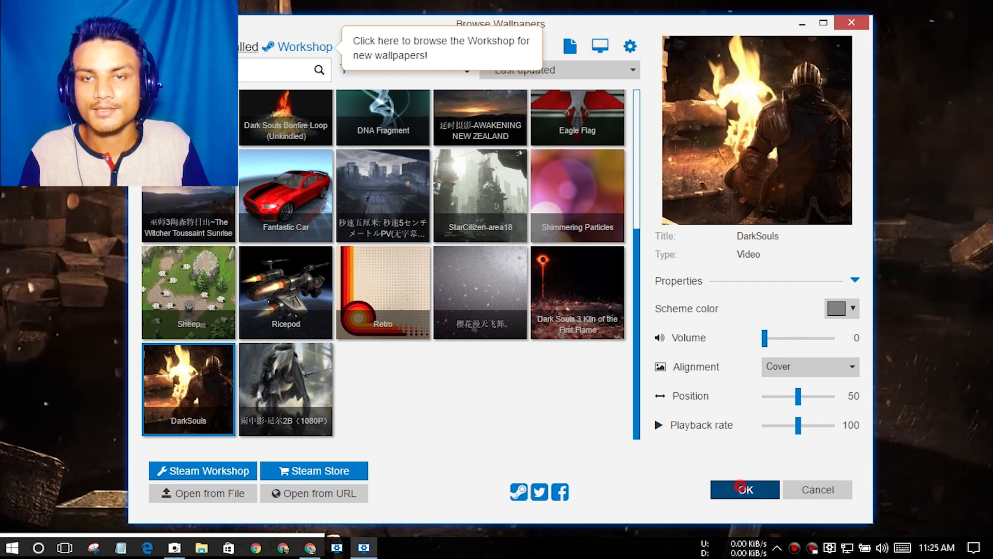
Accept DarkSouls, then apply the StarCitizen-area18 city wallpaper and view it on the desktop.
{"action": "left_click", "coordinate": [742, 488]}
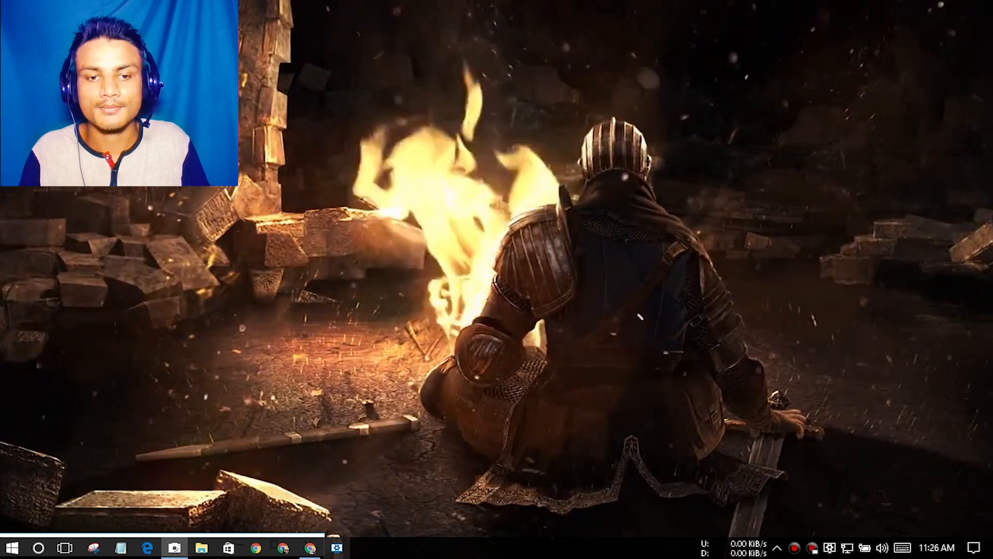
{"action": "left_click", "coordinate": [335, 543]}
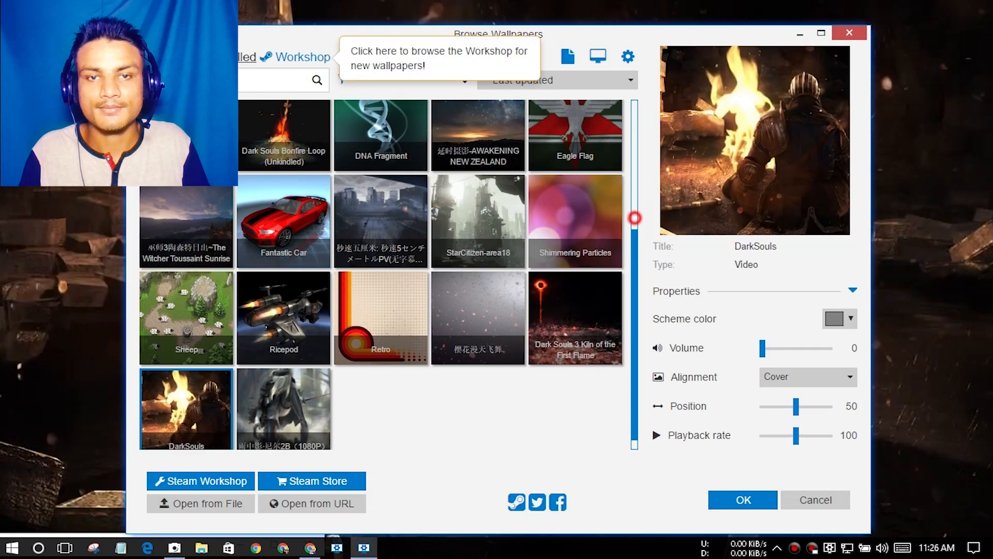
{"action": "left_click_drag", "start_coordinate": [635, 218], "coordinate": [635, 117]}
{"action": "left_click", "coordinate": [478, 419]}
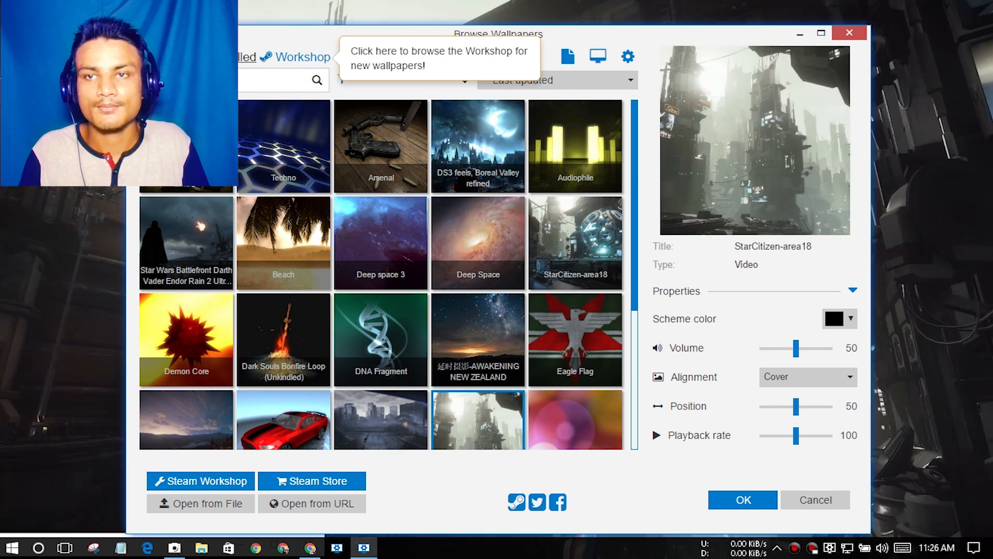
{"action": "key", "text": "Return"}
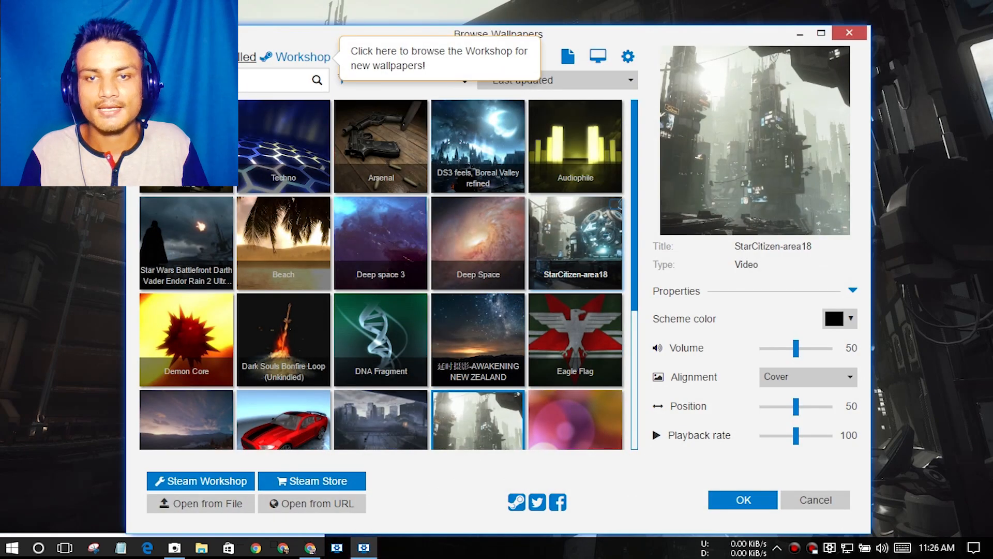
Apply the Deep Space galaxy wallpaper and view it on the desktop.
{"action": "left_click", "coordinate": [478, 243]}
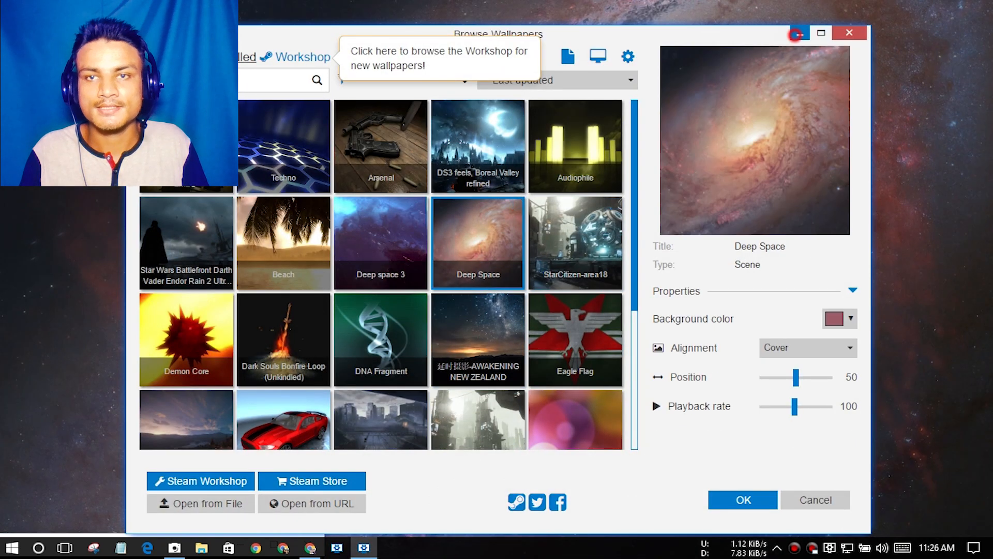
{"action": "key", "text": "Return"}
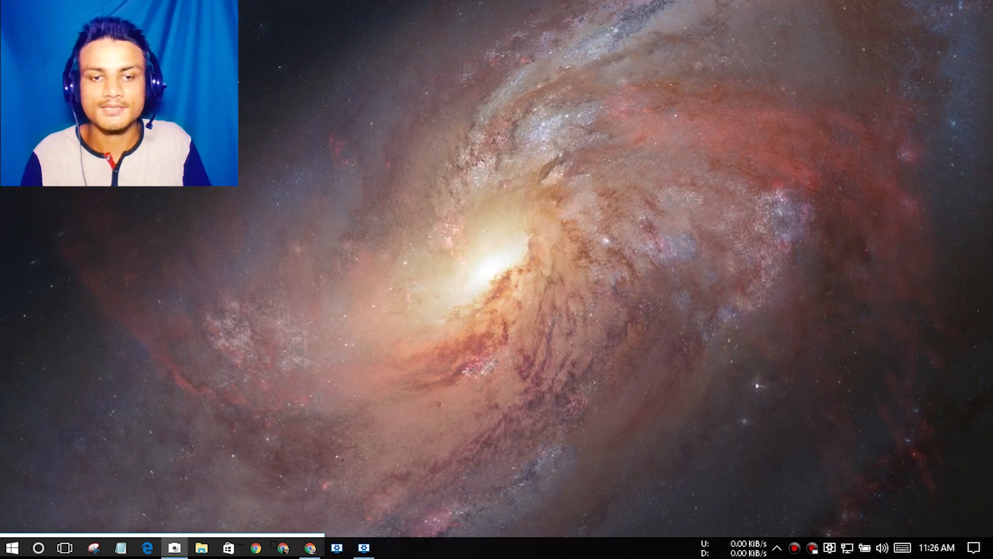
Apply the Eagle Flag wallpaper and view it on the desktop.
{"action": "left_click", "coordinate": [365, 548]}
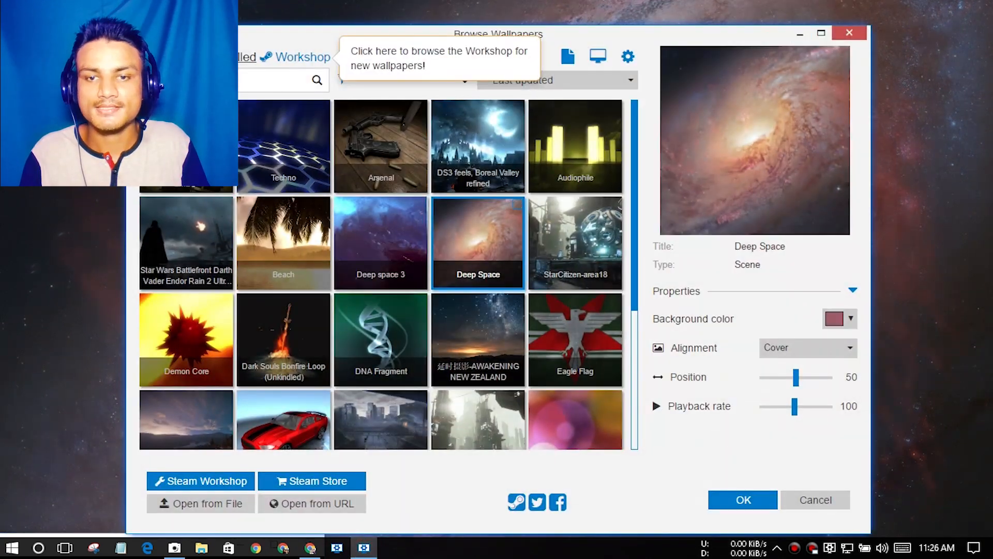
{"action": "left_click", "coordinate": [578, 342]}
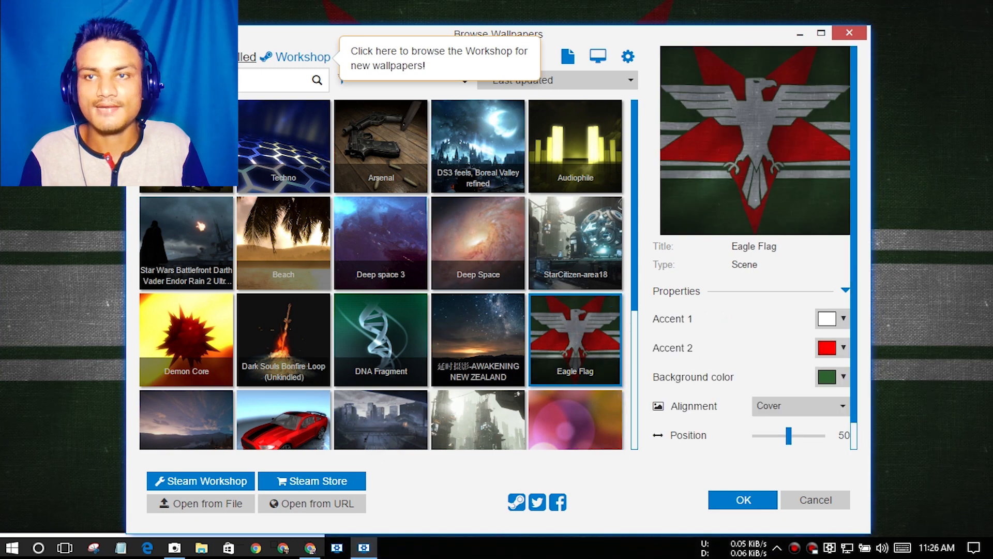
{"action": "left_click", "coordinate": [799, 34]}
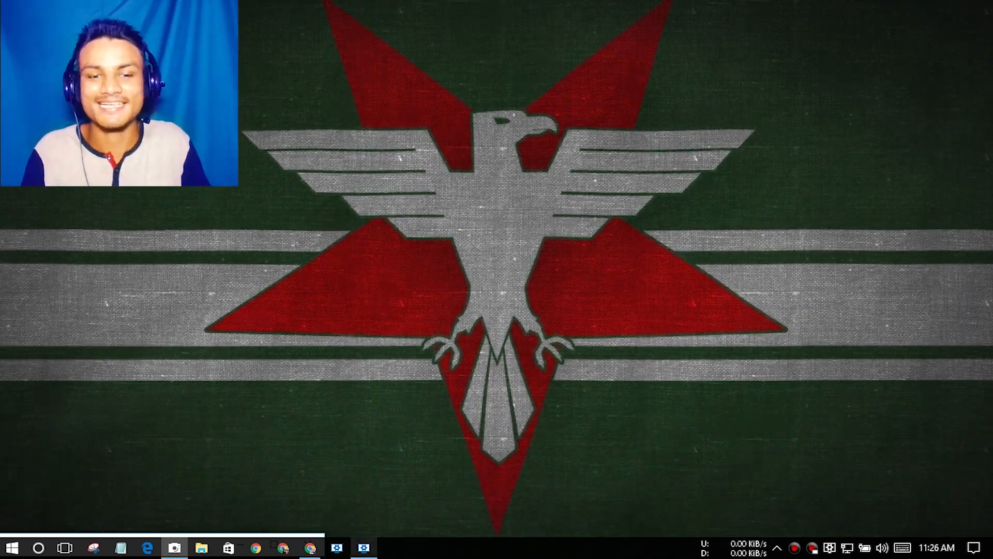
{"action": "left_click", "coordinate": [363, 547]}
{"action": "scroll", "coordinate": [381, 275], "scroll_direction": "down", "scroll_amount": 1}
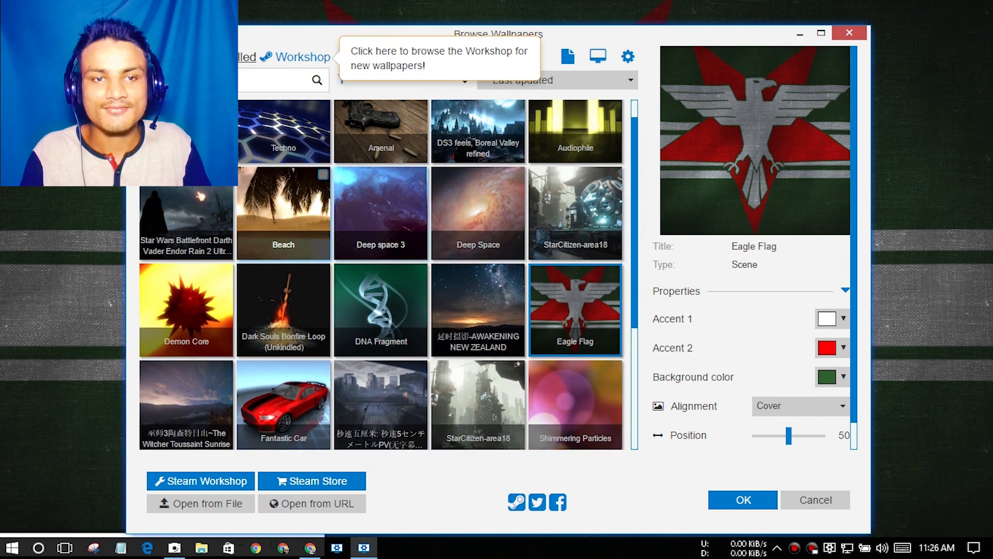
Apply the Beach palm-tree wallpaper and show the desktop icons over it.
{"action": "left_click", "coordinate": [283, 210]}
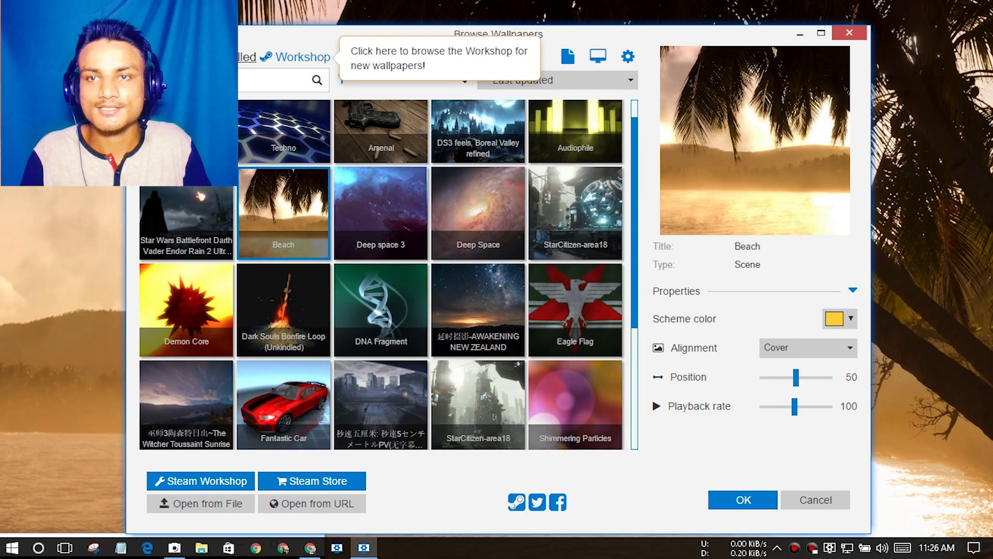
{"action": "key", "text": "Return"}
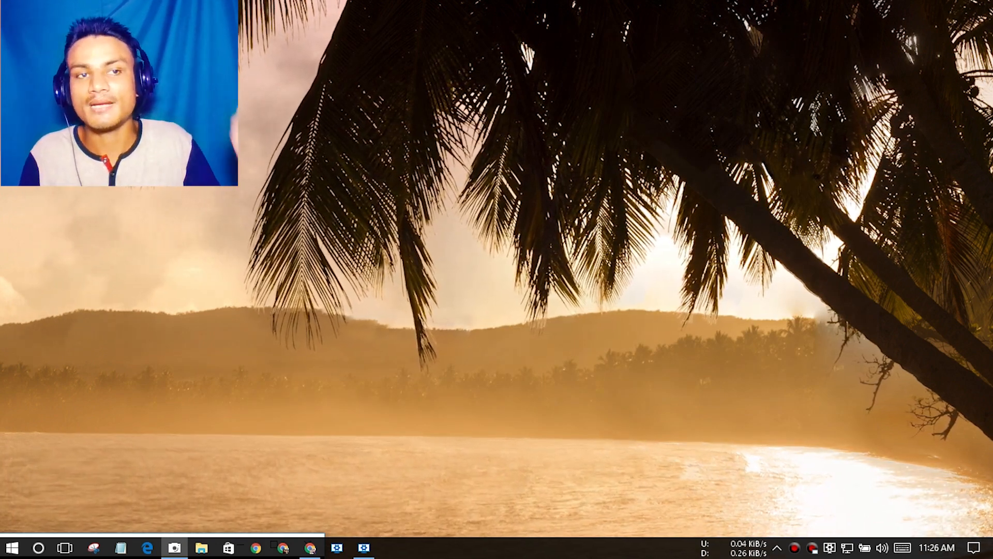
{"action": "right_click", "coordinate": [339, 233]}
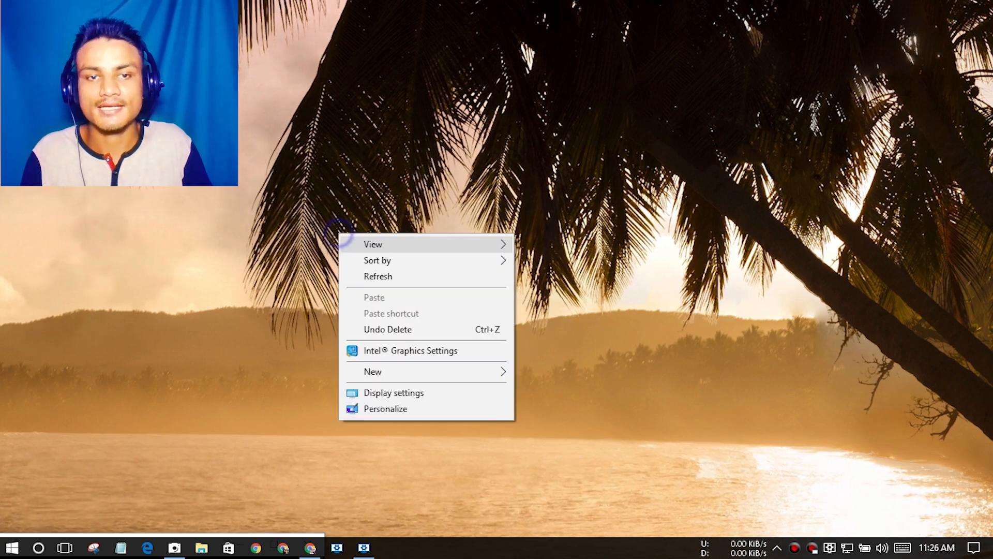
{"action": "left_click", "coordinate": [578, 333]}
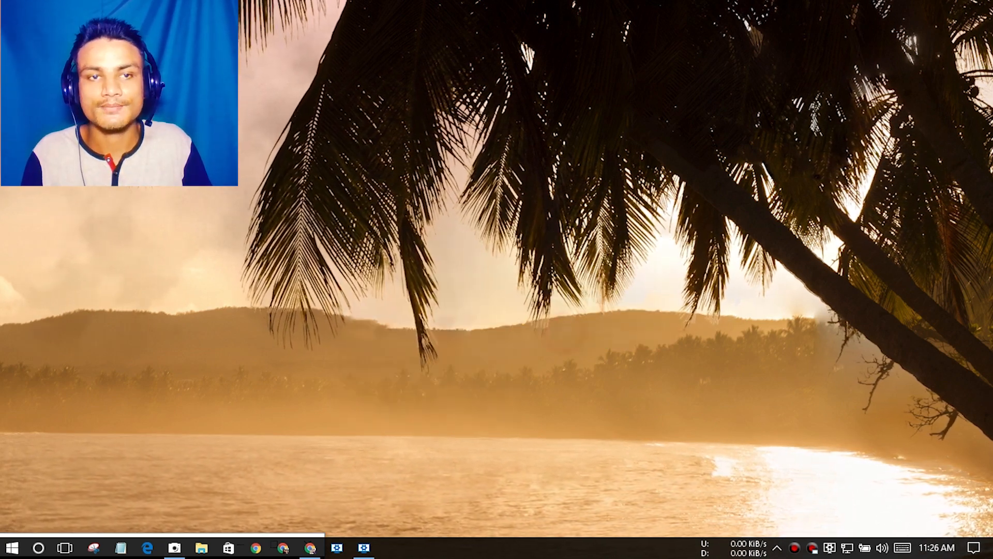
{"action": "right_click", "coordinate": [479, 214]}
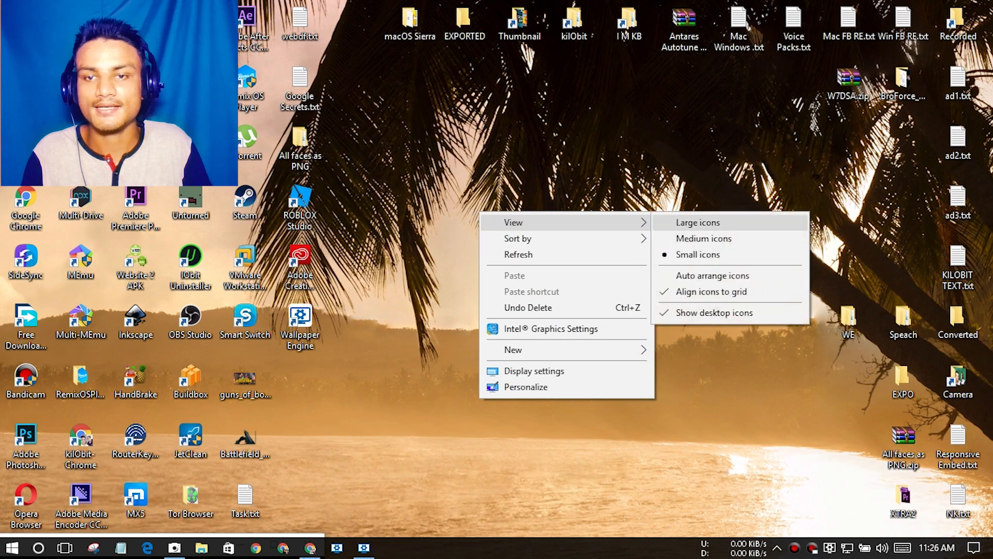
Hide the desktop icons and preview the Deep space 3 wallpaper behind the browser.
{"action": "left_click", "coordinate": [687, 313]}
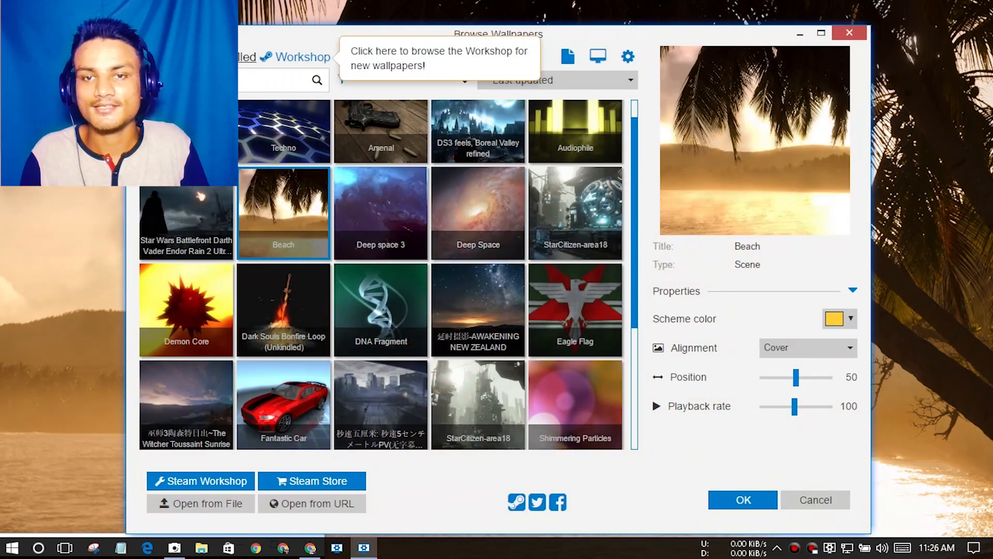
{"action": "scroll", "coordinate": [633, 253], "scroll_direction": "down", "scroll_amount": 1}
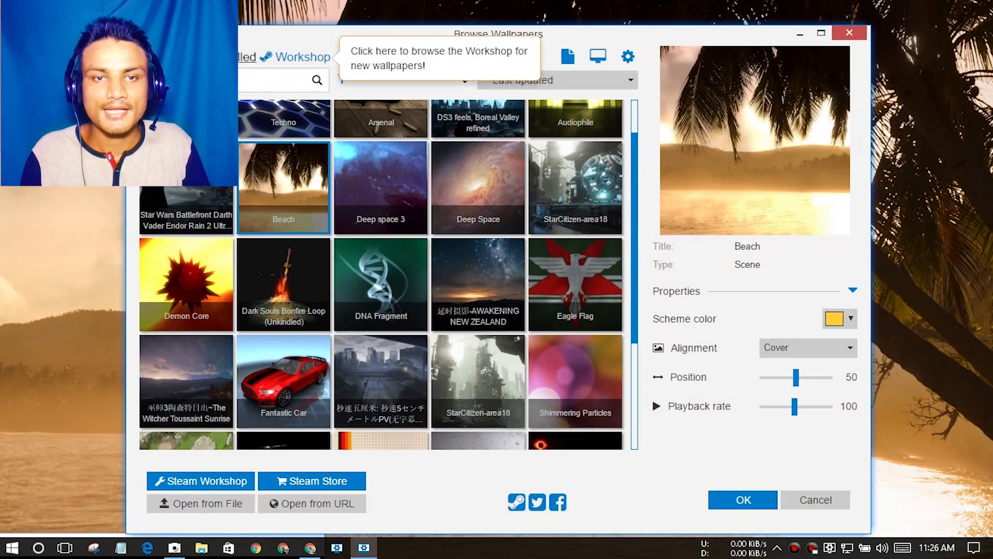
{"action": "left_click", "coordinate": [381, 186]}
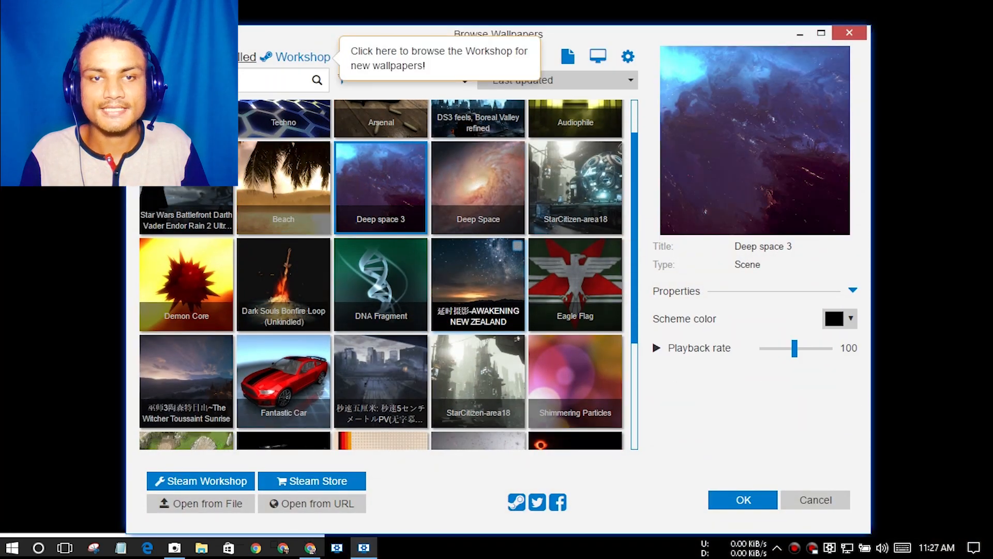
{"action": "mouse_move", "coordinate": [634, 39]}
{"action": "left_mouse_down"}
{"action": "mouse_move", "coordinate": [604, 349]}
{"action": "mouse_move", "coordinate": [636, 215]}
{"action": "mouse_move", "coordinate": [648, 52]}
{"action": "left_mouse_up"}
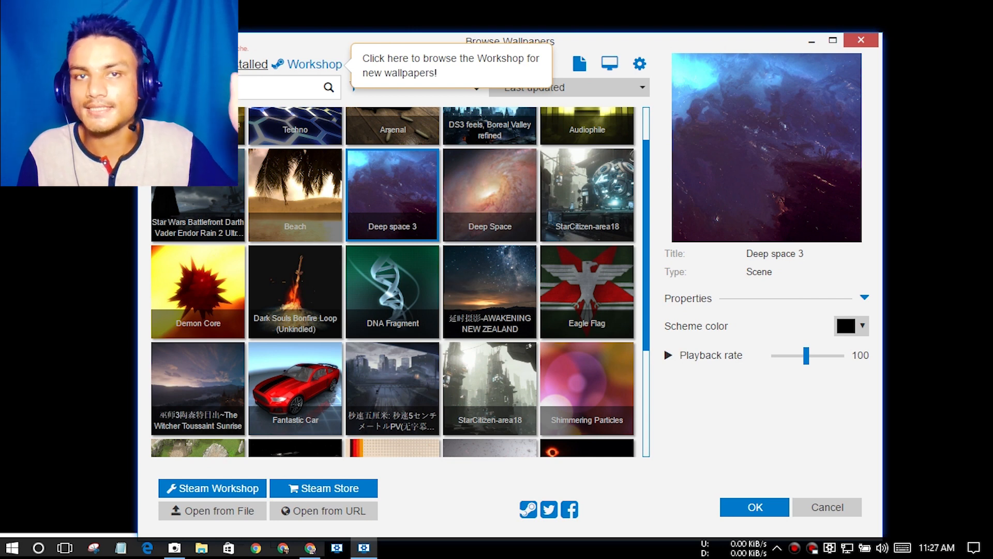
{"action": "left_click_drag", "start_coordinate": [646, 274], "coordinate": [646, 294]}
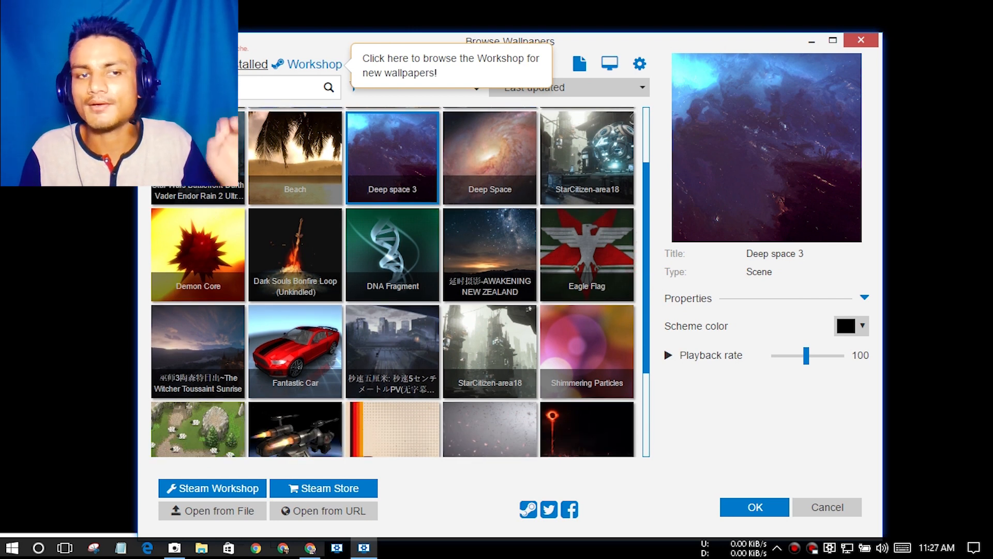
Preview the Dark Souls Bonfire Loop video wallpaper behind the browser.
{"action": "left_click", "coordinate": [295, 255]}
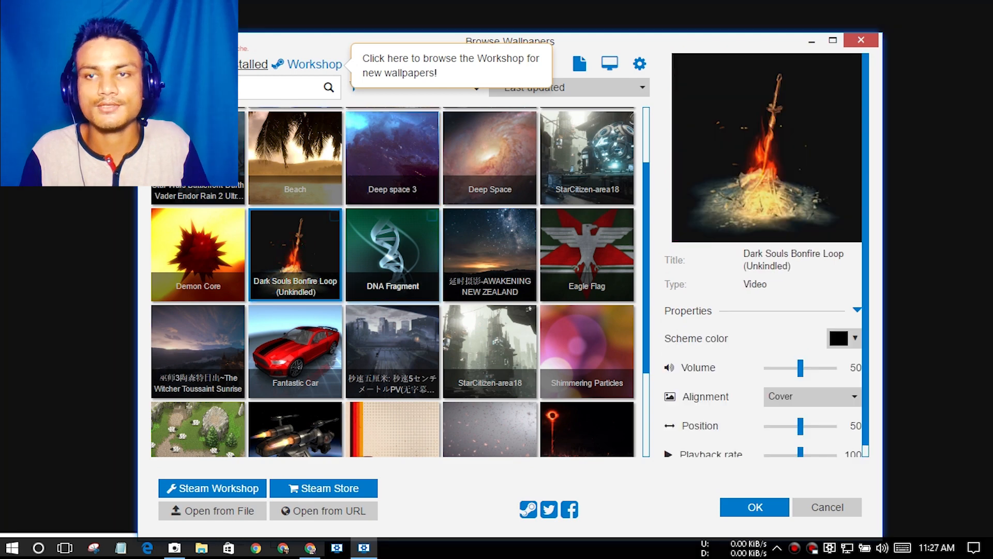
{"action": "mouse_move", "coordinate": [742, 45]}
{"action": "left_mouse_down"}
{"action": "mouse_move", "coordinate": [693, 100]}
{"action": "mouse_move", "coordinate": [681, 531]}
{"action": "mouse_move", "coordinate": [673, 489]}
{"action": "mouse_move", "coordinate": [700, 59]}
{"action": "left_mouse_up"}
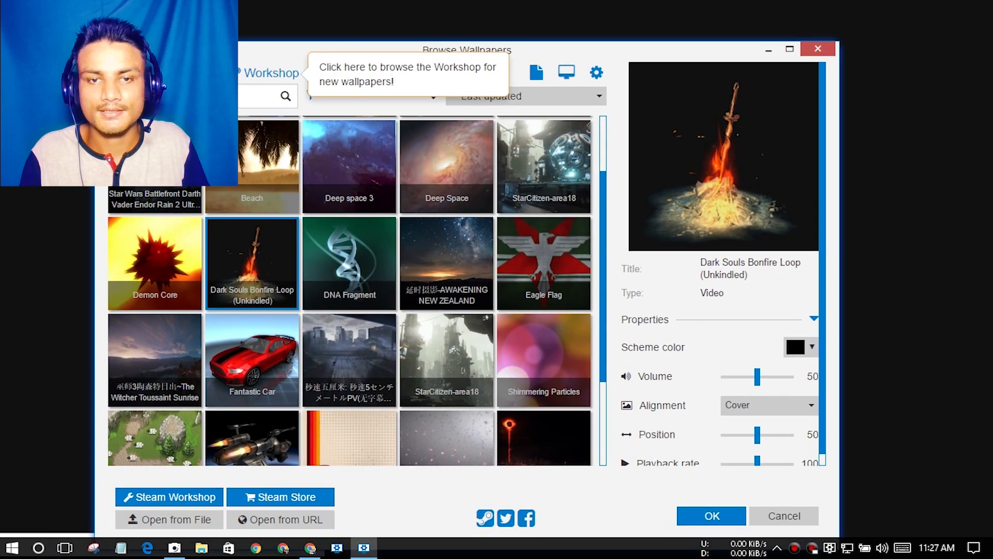
{"action": "scroll", "coordinate": [605, 358], "scroll_direction": "down", "scroll_amount": 2}
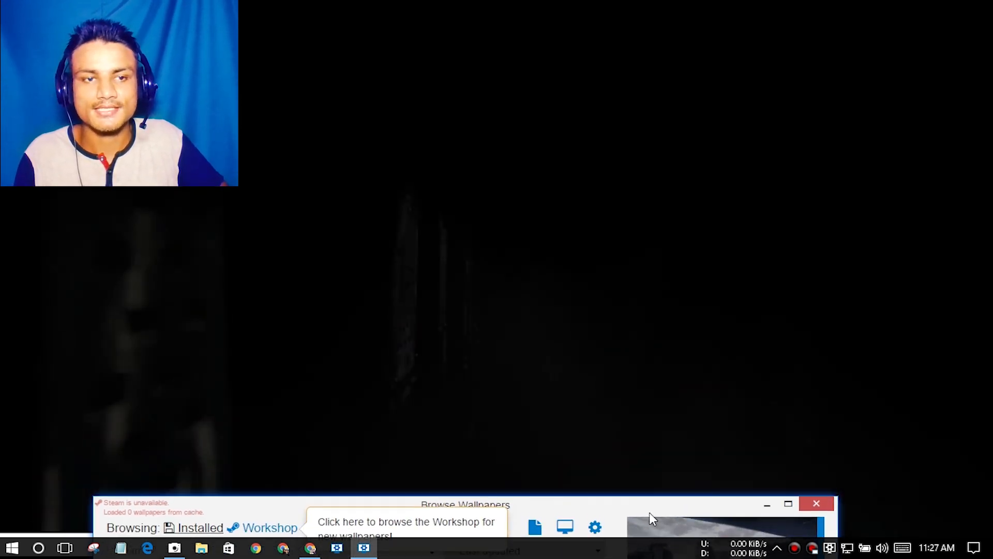
Move and minimize the wallpaper browser to inspect the current wallpaper on the desktop.
{"action": "left_click_drag", "start_coordinate": [650, 512], "coordinate": [666, 218]}
{"action": "left_click", "coordinate": [783, 211]}
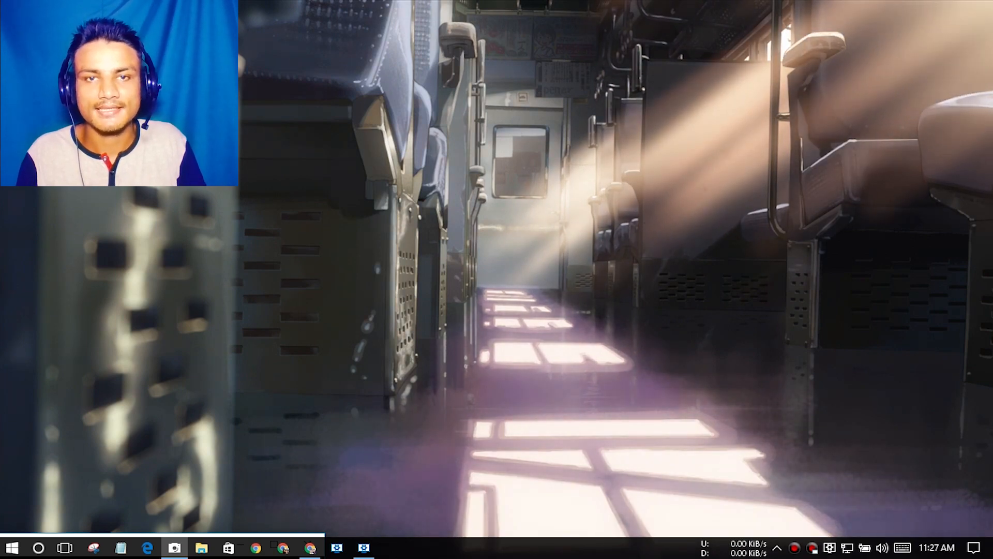
{"action": "left_click", "coordinate": [364, 548]}
{"action": "left_click_drag", "start_coordinate": [527, 221], "coordinate": [528, 505]}
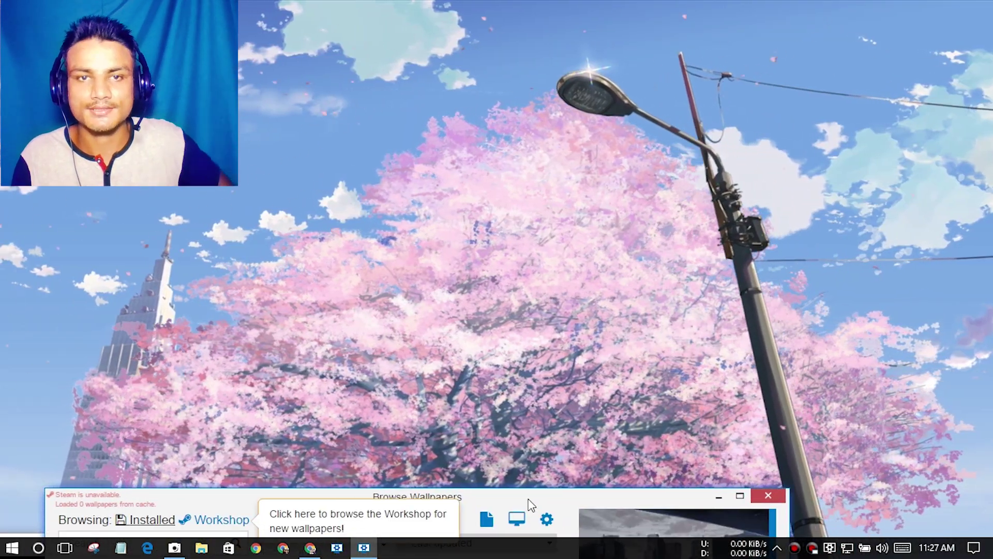
{"action": "mouse_move", "coordinate": [530, 505]}
{"action": "left_mouse_down"}
{"action": "mouse_move", "coordinate": [729, 414]}
{"action": "mouse_move", "coordinate": [686, 342]}
{"action": "mouse_move", "coordinate": [625, 48]}
{"action": "mouse_move", "coordinate": [543, 295]}
{"action": "mouse_move", "coordinate": [521, 506]}
{"action": "mouse_move", "coordinate": [550, 67]}
{"action": "left_mouse_up"}
{"action": "scroll", "coordinate": [394, 272], "scroll_direction": "down", "scroll_amount": 1}
Apply the Fantastic Car wallpaper and set its car body colour to cyan (#00ffff).
{"action": "left_click", "coordinate": [296, 266]}
{"action": "left_click", "coordinate": [776, 344]}
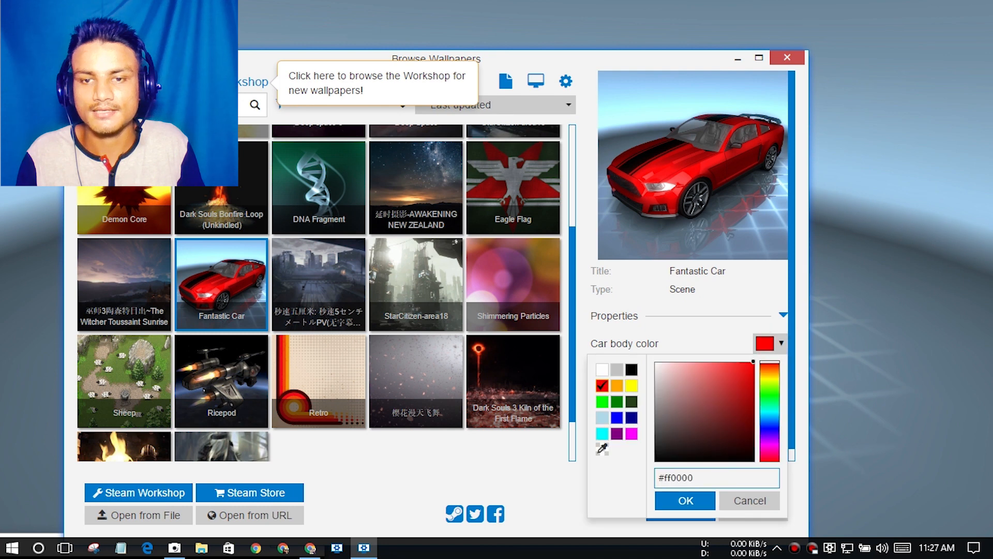
{"action": "left_click", "coordinate": [601, 433]}
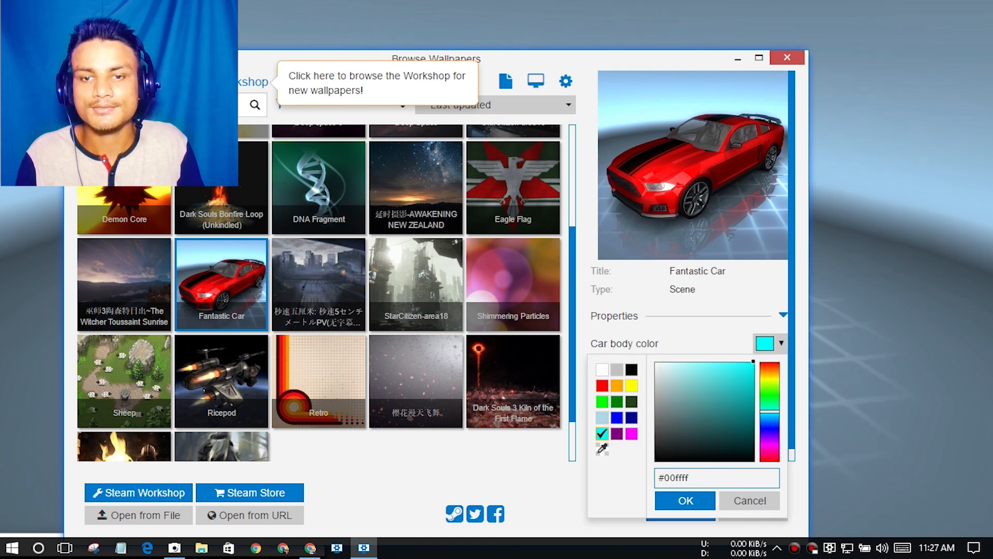
{"action": "left_click", "coordinate": [680, 500]}
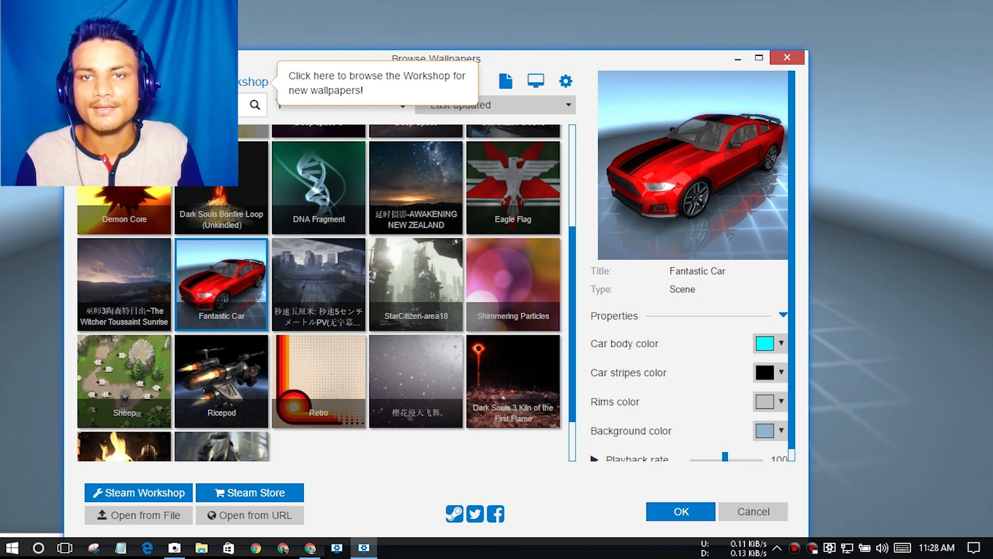
{"action": "mouse_move", "coordinate": [636, 63]}
{"action": "left_mouse_down"}
{"action": "mouse_move", "coordinate": [608, 476]}
{"action": "mouse_move", "coordinate": [668, 91]}
{"action": "left_mouse_up"}
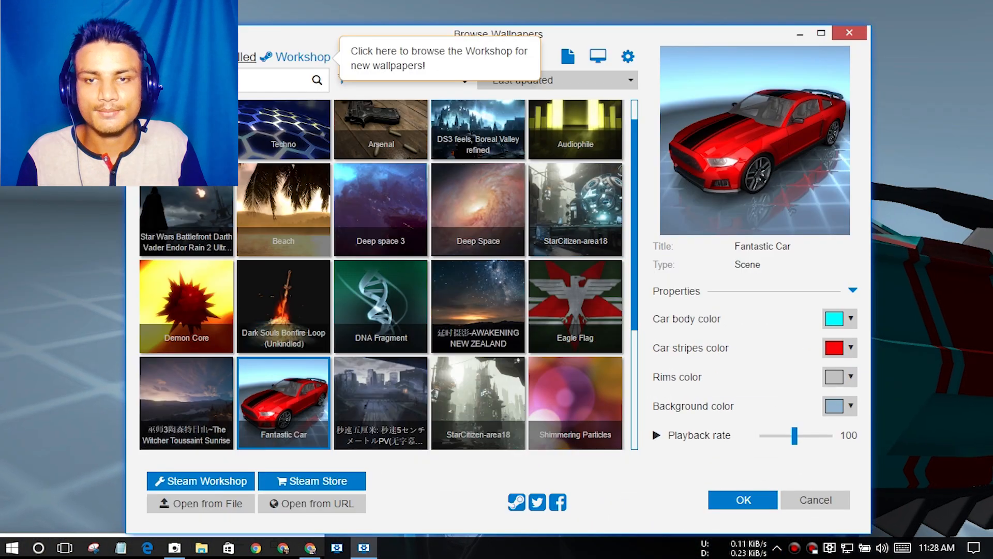
{"action": "scroll", "coordinate": [351, 326], "scroll_direction": "down", "scroll_amount": 2}
Preview the Shimmering Particles wallpaper, then the 2B rain video wallpaper.
{"action": "left_click", "coordinate": [575, 264]}
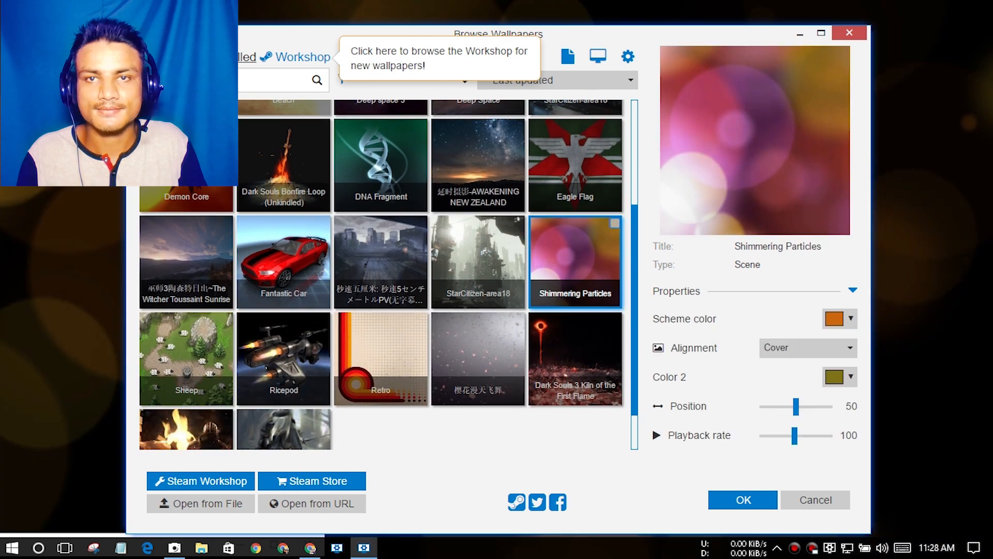
{"action": "left_click_drag", "start_coordinate": [662, 38], "coordinate": [638, 103]}
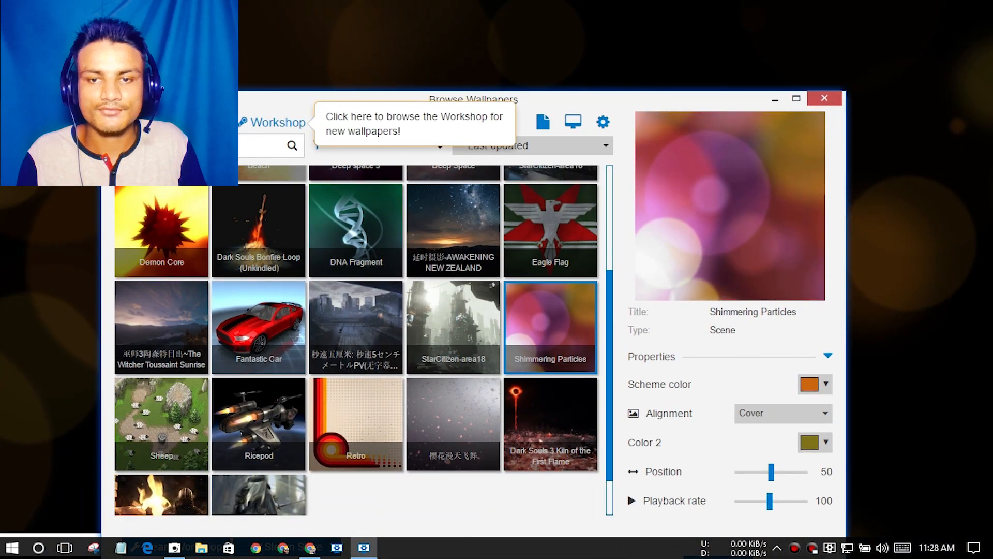
{"action": "scroll", "coordinate": [357, 342], "scroll_direction": "down", "scroll_amount": 2}
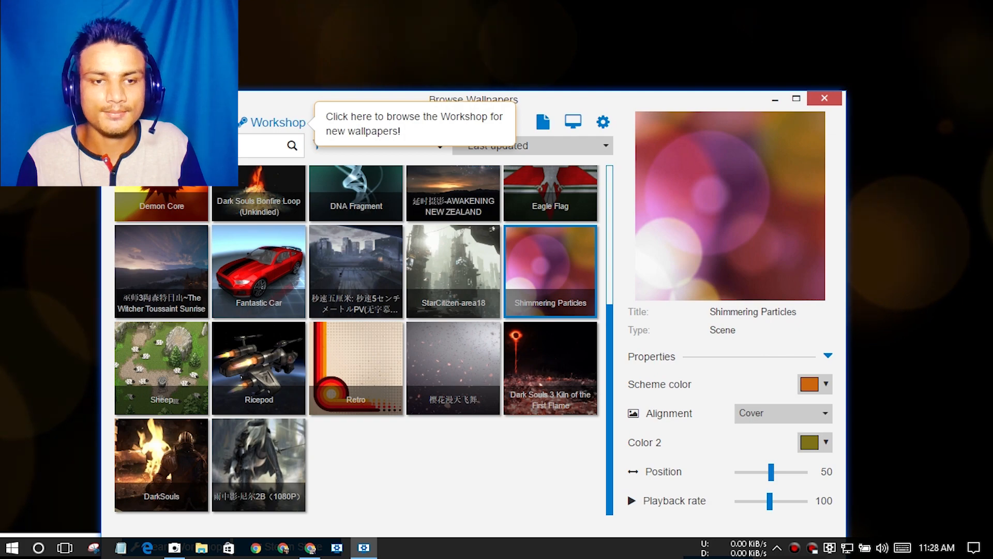
{"action": "left_click", "coordinate": [259, 464]}
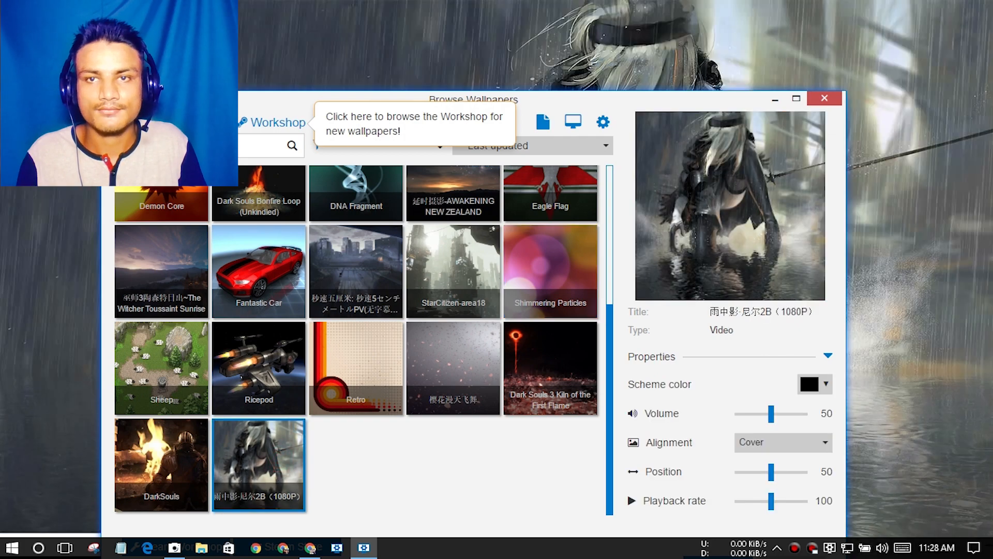
{"action": "mouse_move", "coordinate": [661, 106]}
{"action": "left_mouse_down"}
{"action": "mouse_move", "coordinate": [642, 170]}
{"action": "mouse_move", "coordinate": [612, 541]}
{"action": "left_mouse_up"}
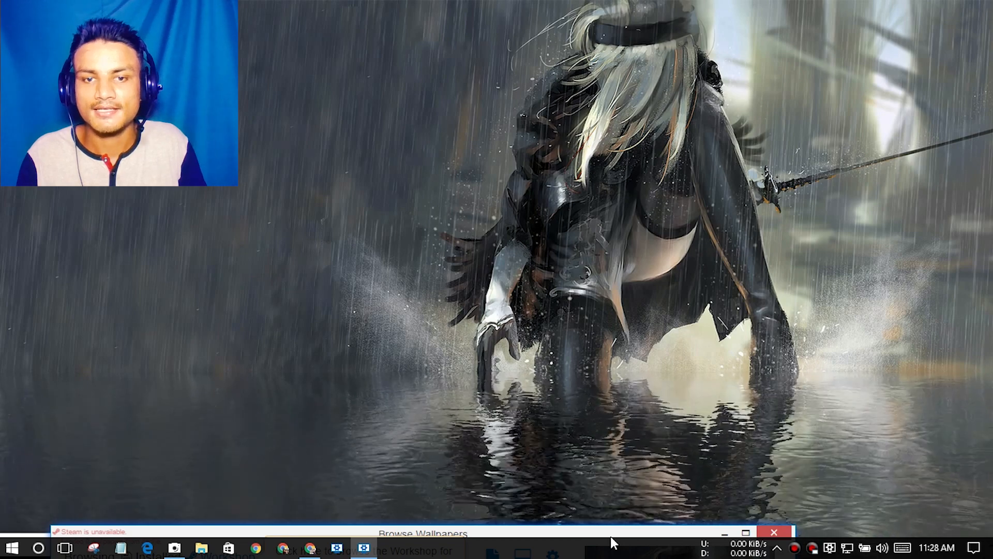
{"action": "left_click_drag", "start_coordinate": [611, 541], "coordinate": [625, 137]}
{"action": "scroll", "coordinate": [223, 334], "scroll_direction": "up", "scroll_amount": 3}
{"action": "scroll", "coordinate": [223, 338], "scroll_direction": "up", "scroll_amount": 2}
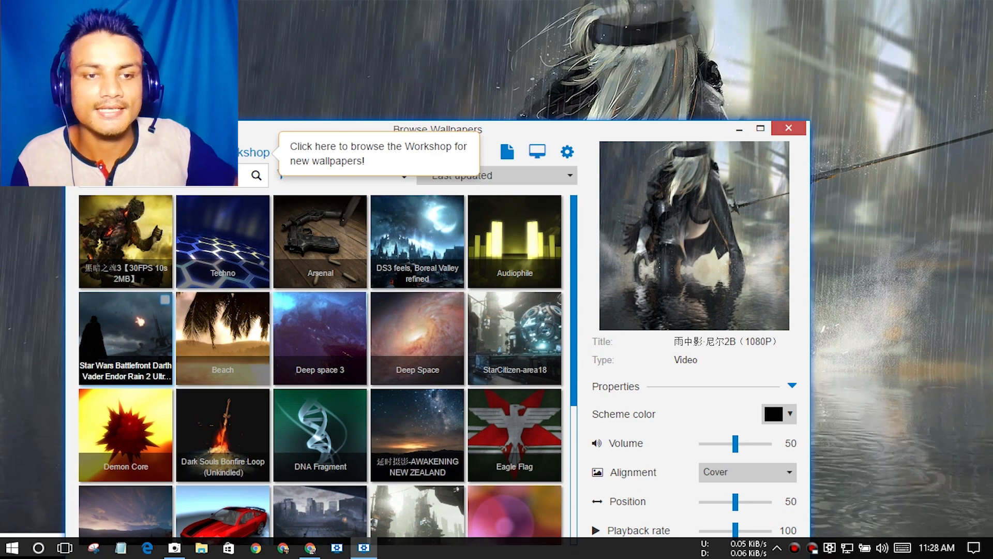
Apply the Star Wars Battlefront Darth Vader wallpaper with volume 0 and close the browser.
{"action": "left_click", "coordinate": [124, 334]}
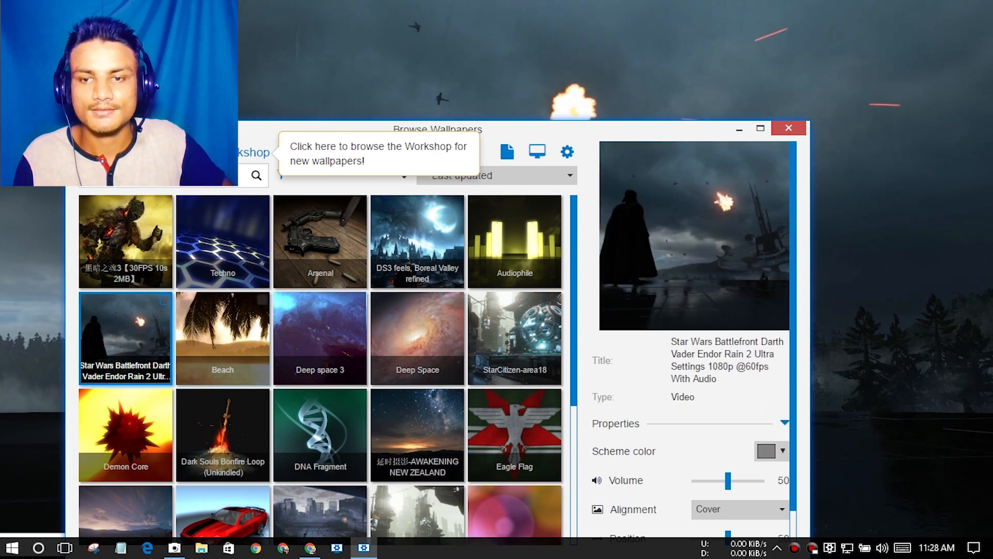
{"action": "left_click_drag", "start_coordinate": [724, 481], "coordinate": [695, 481]}
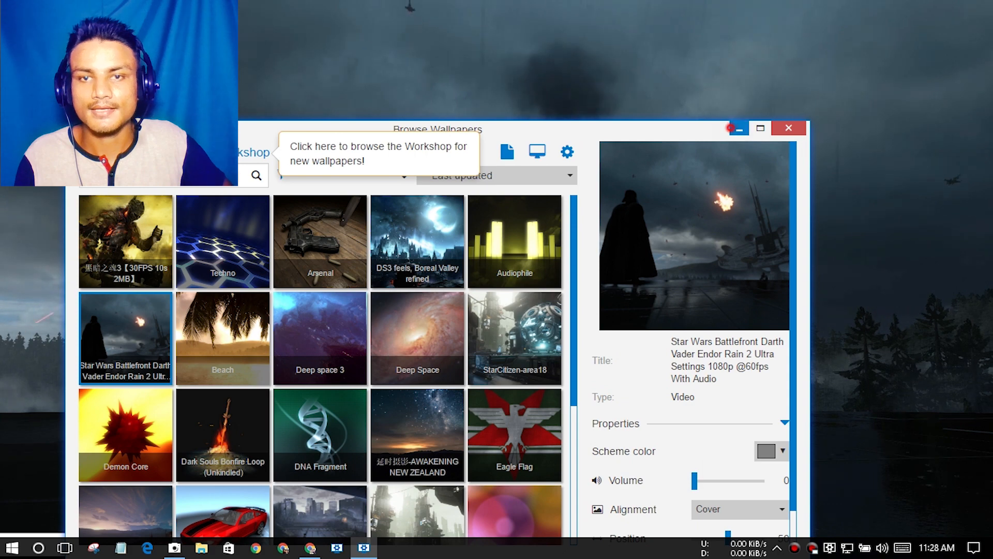
{"action": "left_click", "coordinate": [732, 128]}
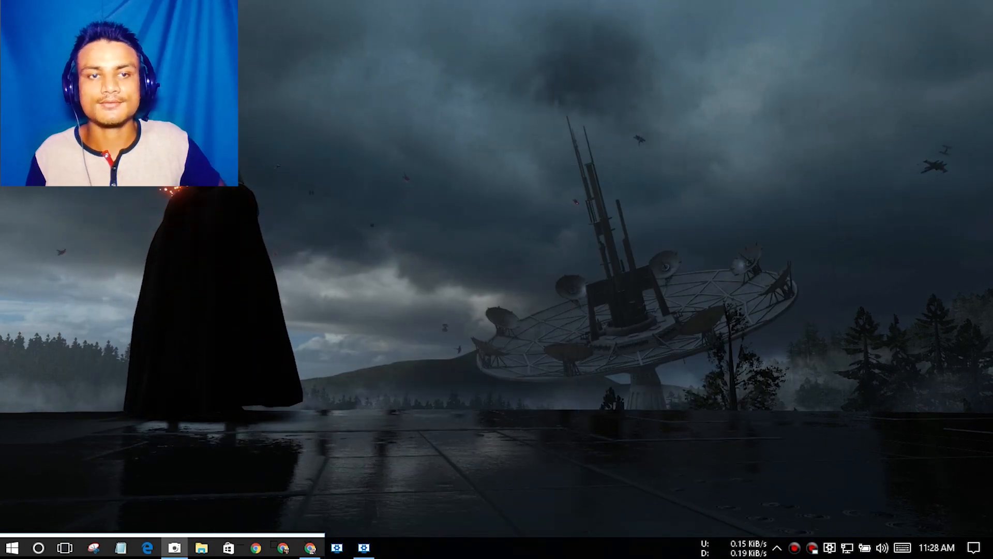